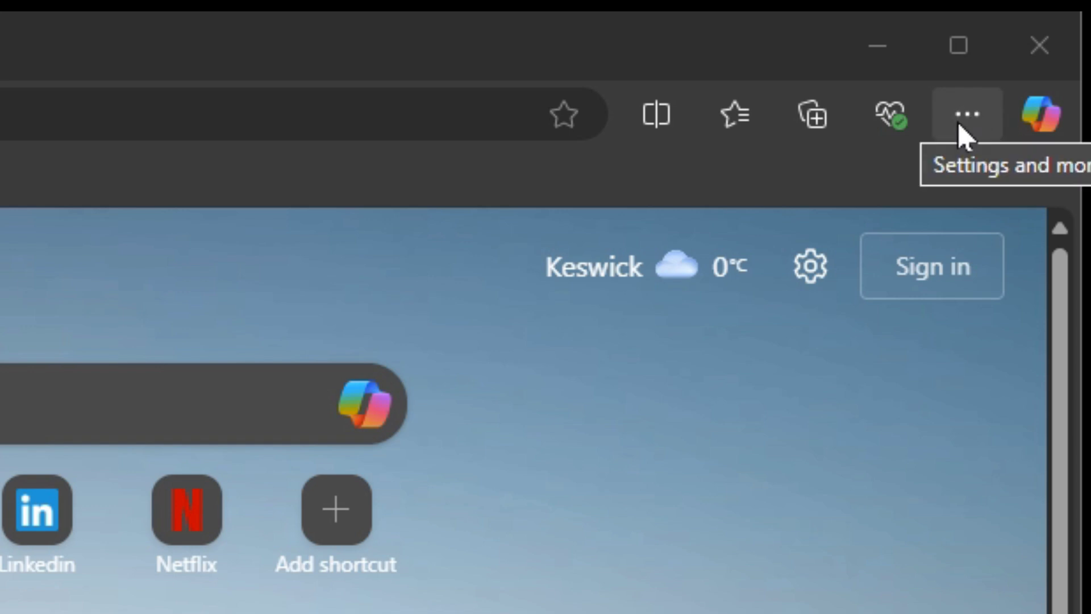
Open Edge Settings, go to the saved passwords, and start searching them
click(960, 120)
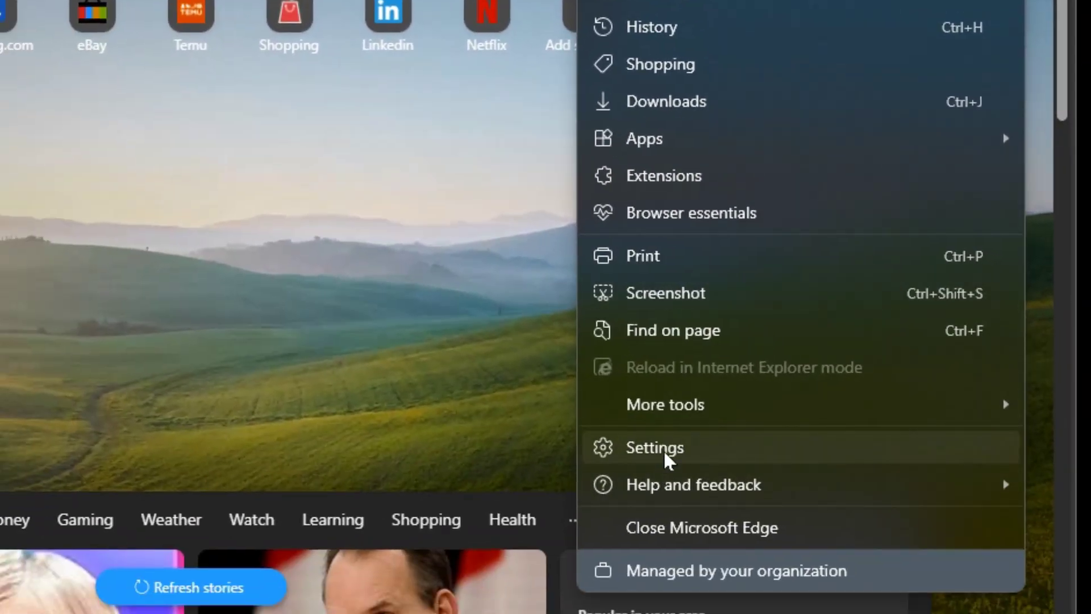
click(663, 449)
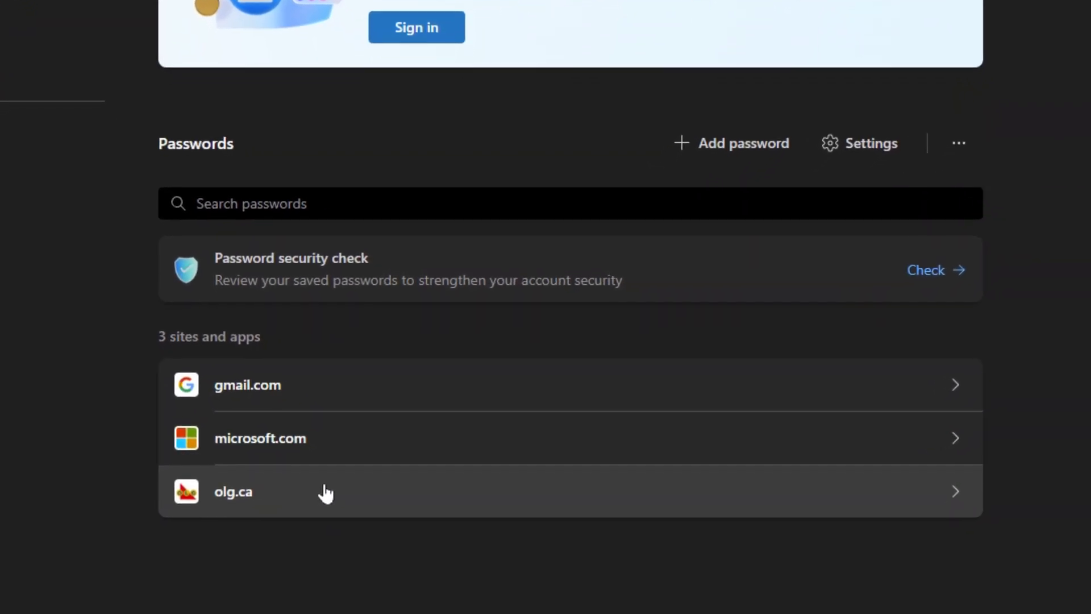
click(321, 193)
text(gmail)
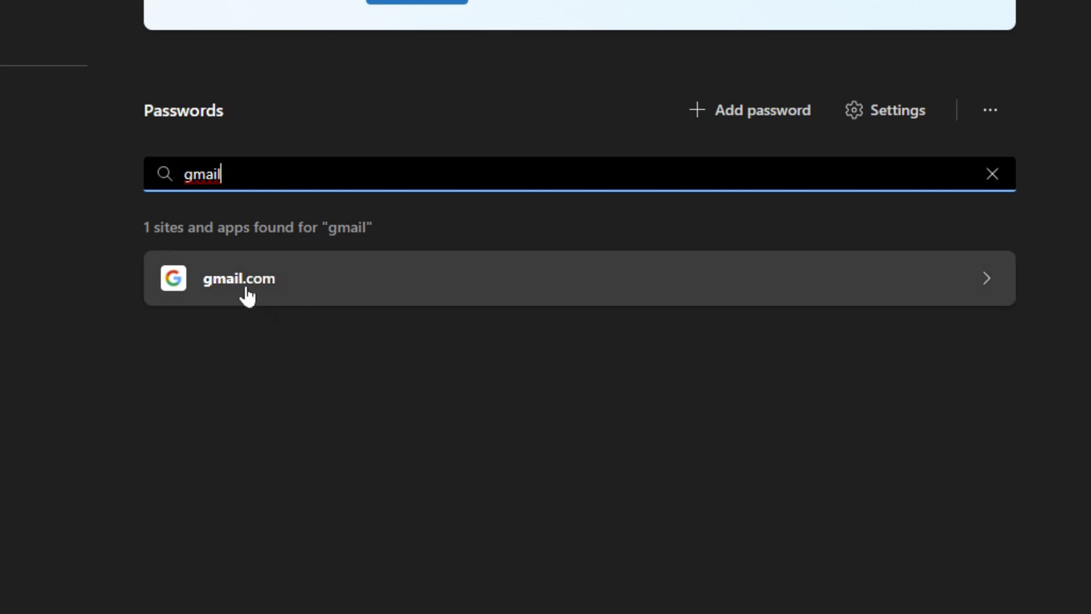
click(992, 174)
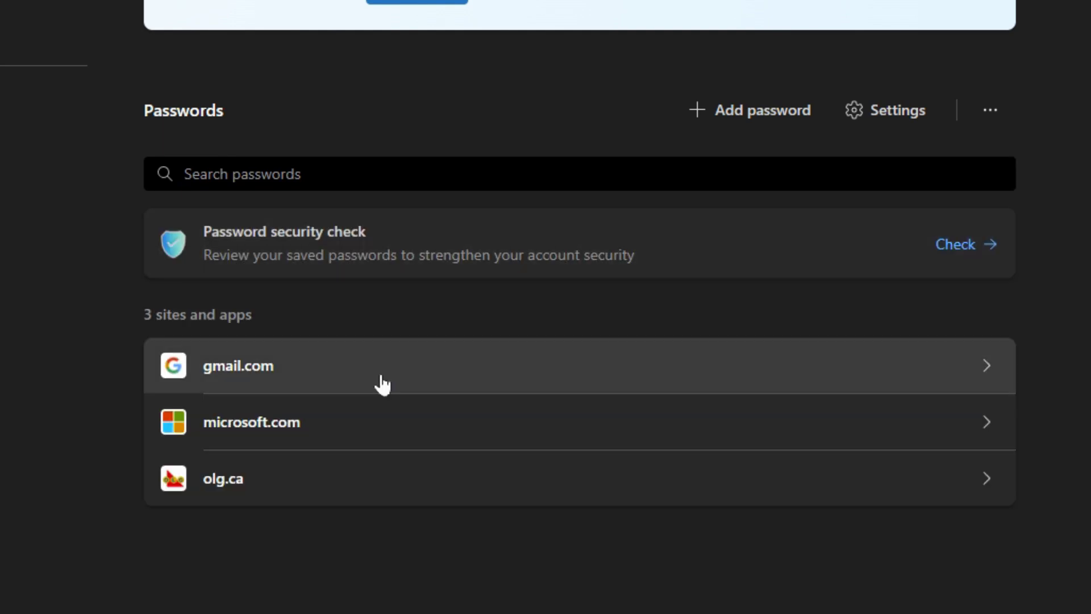
click(254, 367)
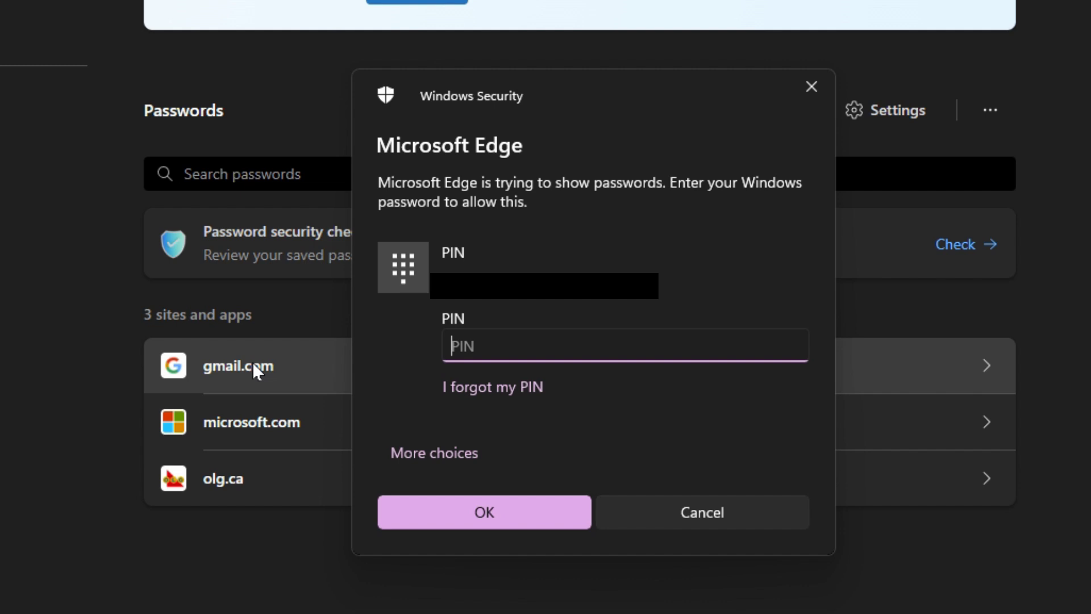
Enter the Windows PIN to unlock the saved gmail.com login details
text(••••)
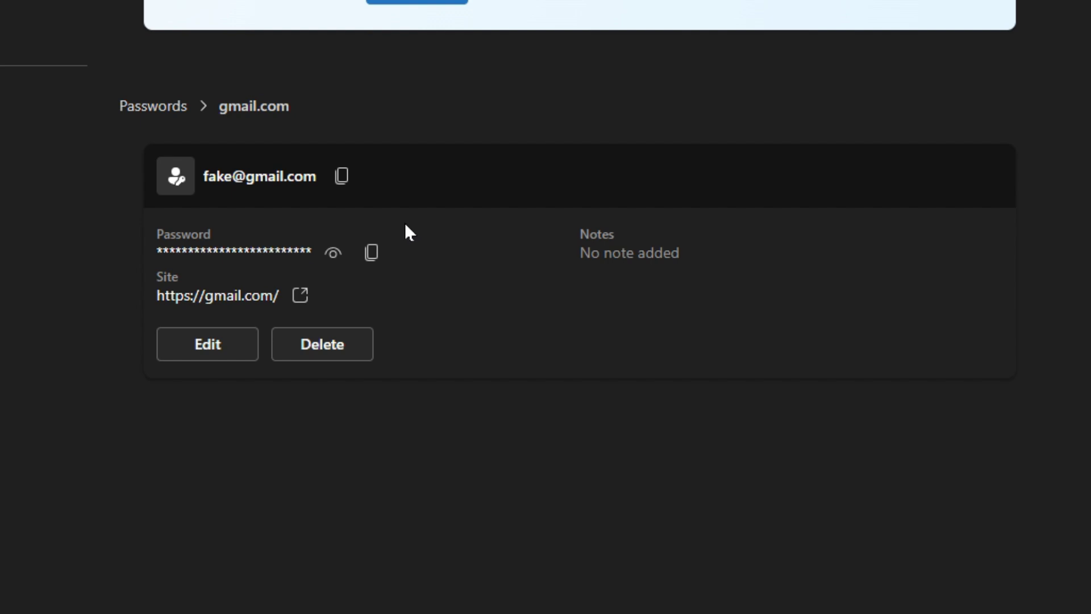
click(334, 256)
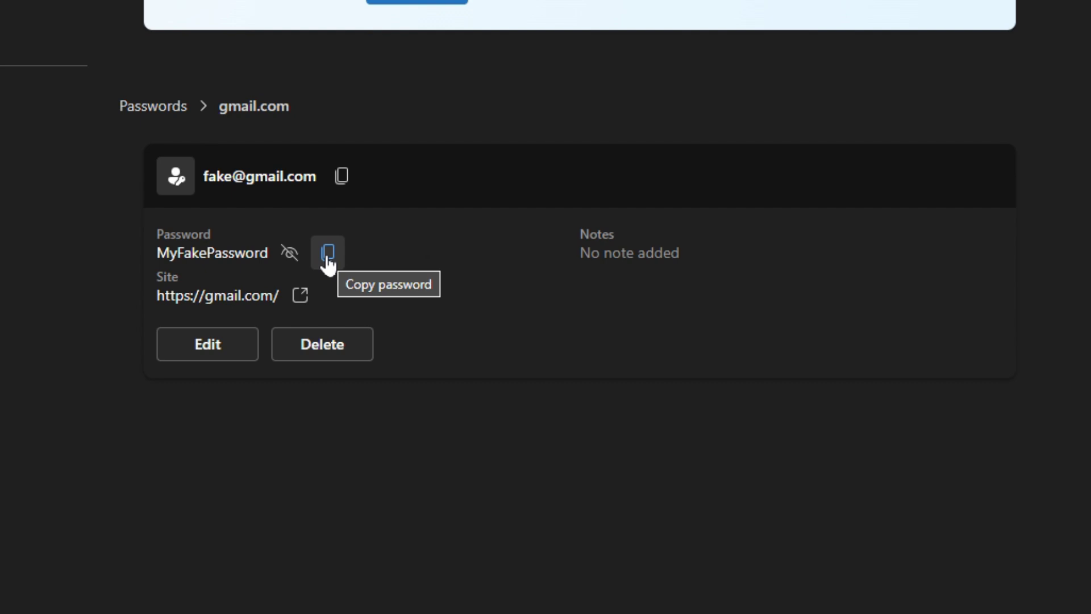
click(289, 254)
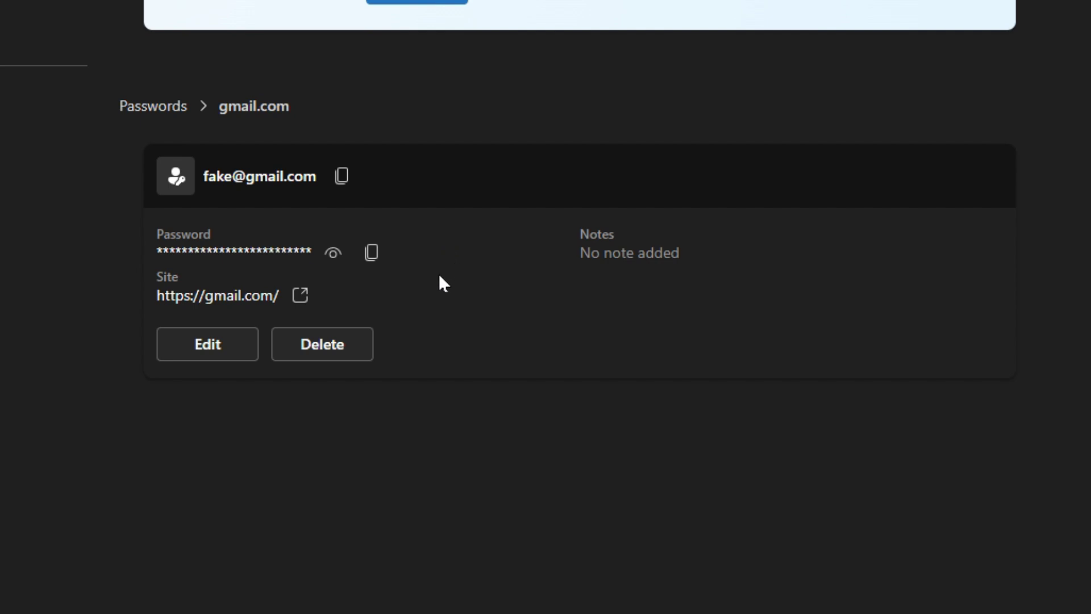
Edit the gmail.com login and insert an extra character into its password
click(244, 351)
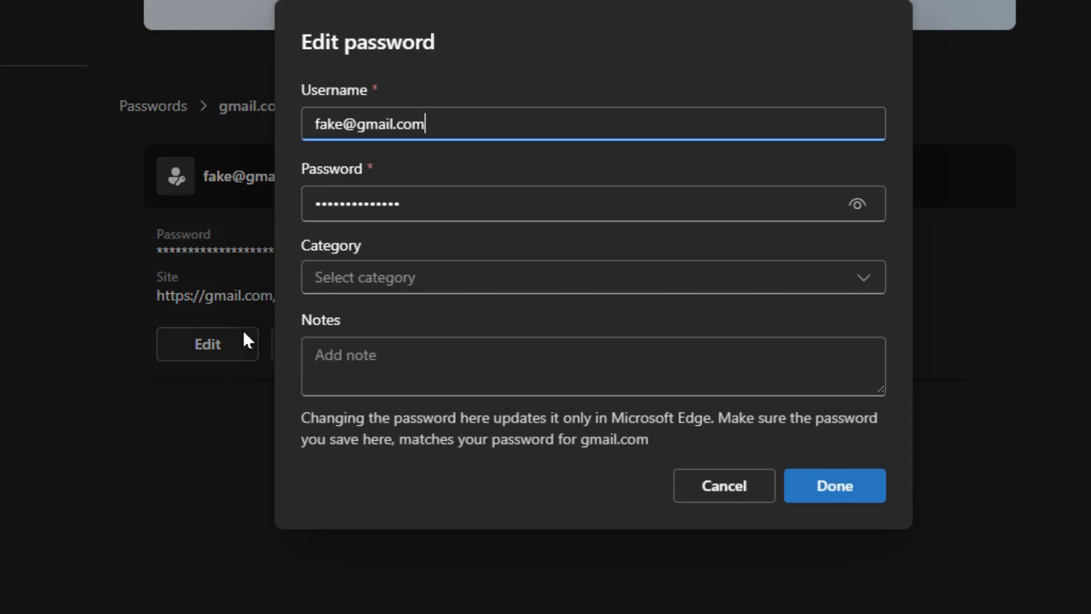
click(857, 204)
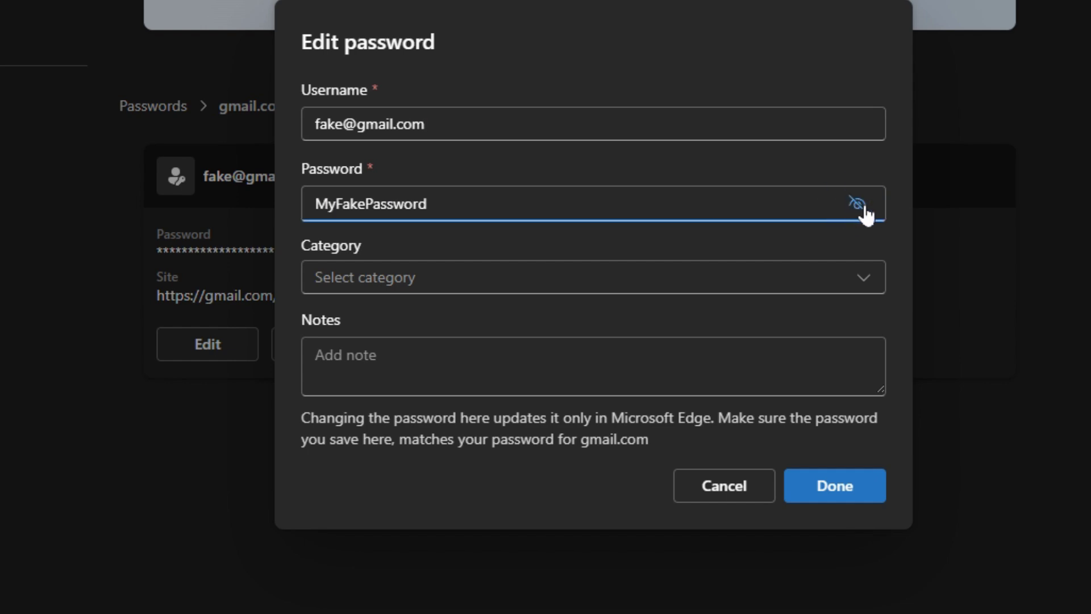
click(858, 206)
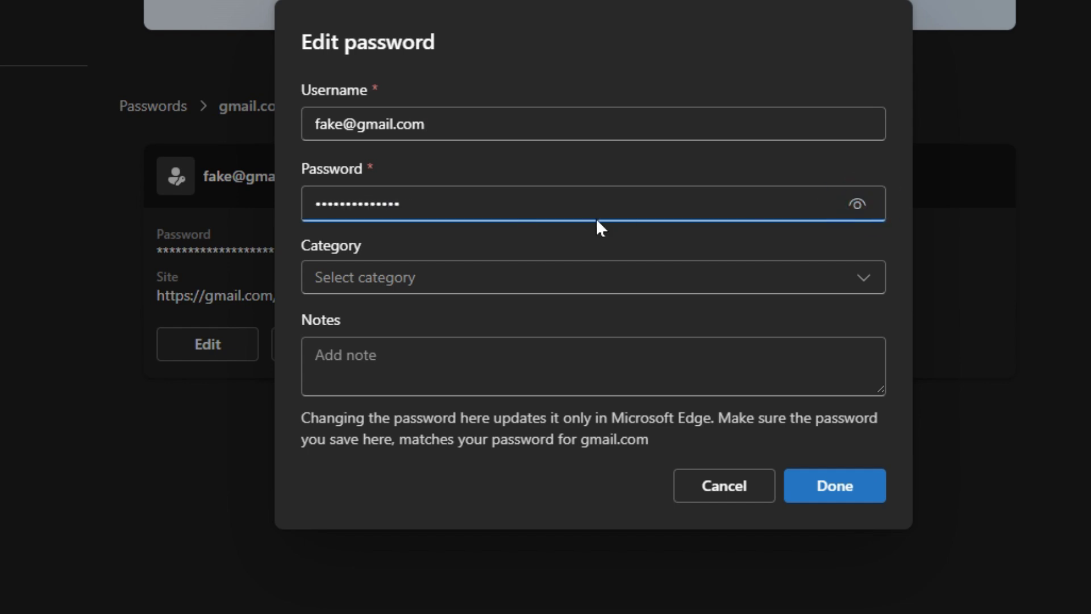
click(524, 199)
drag(531, 210, 208, 215)
click(540, 209)
click(858, 205)
click(365, 204)
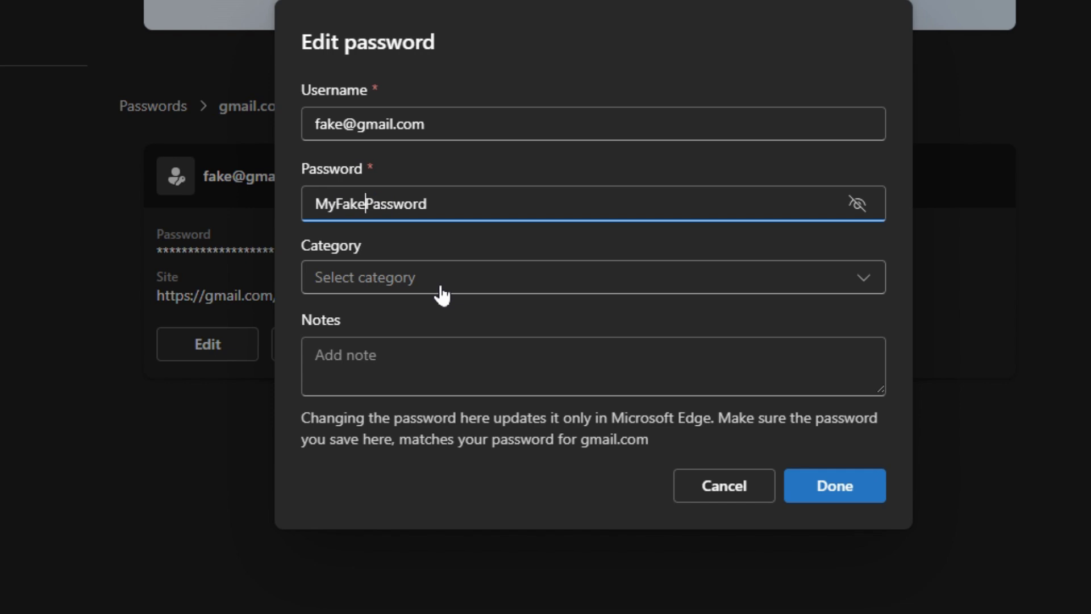
text(%)
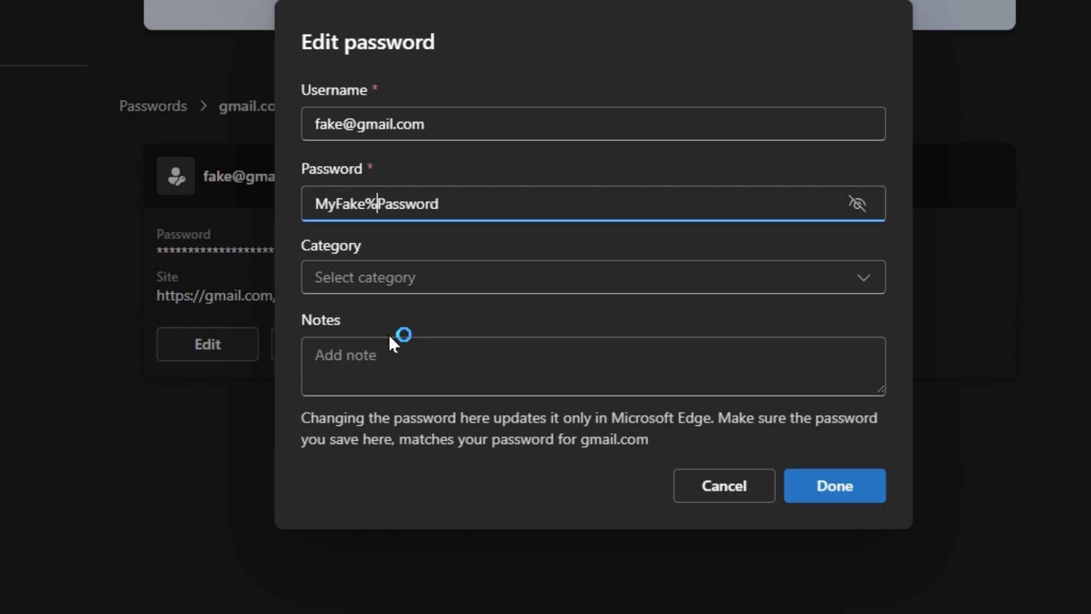
Add the note 'Test', set the category to Email, and save the login
click(375, 341)
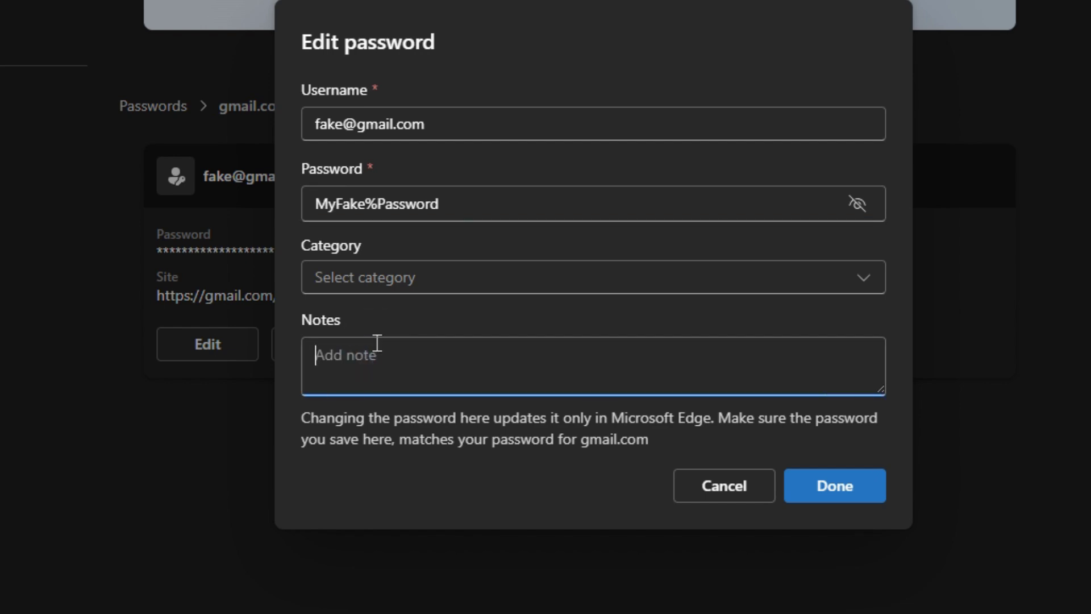
text(Test)
click(409, 277)
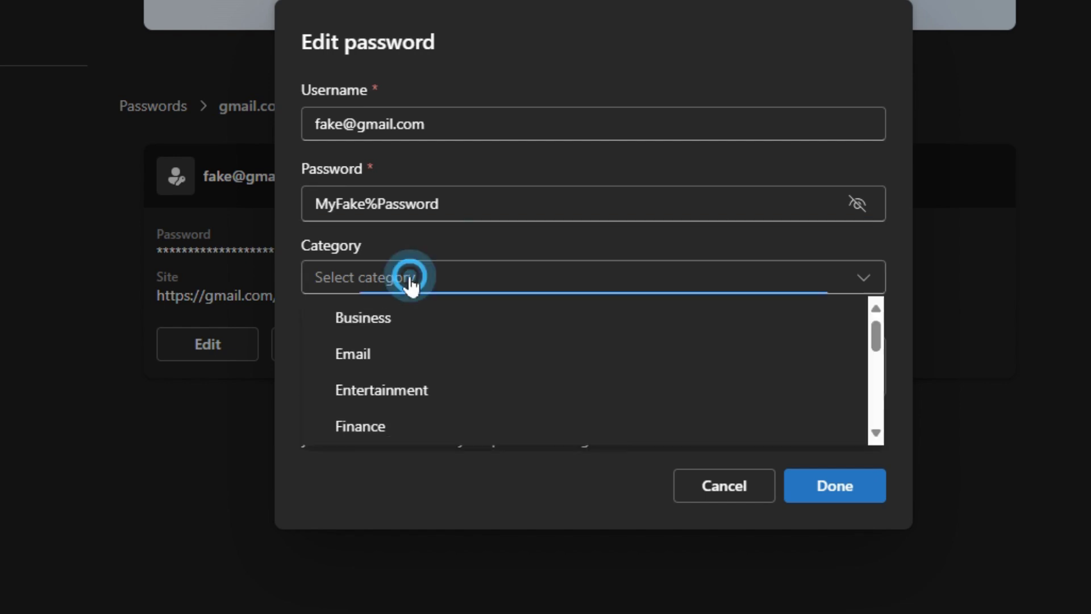
click(382, 353)
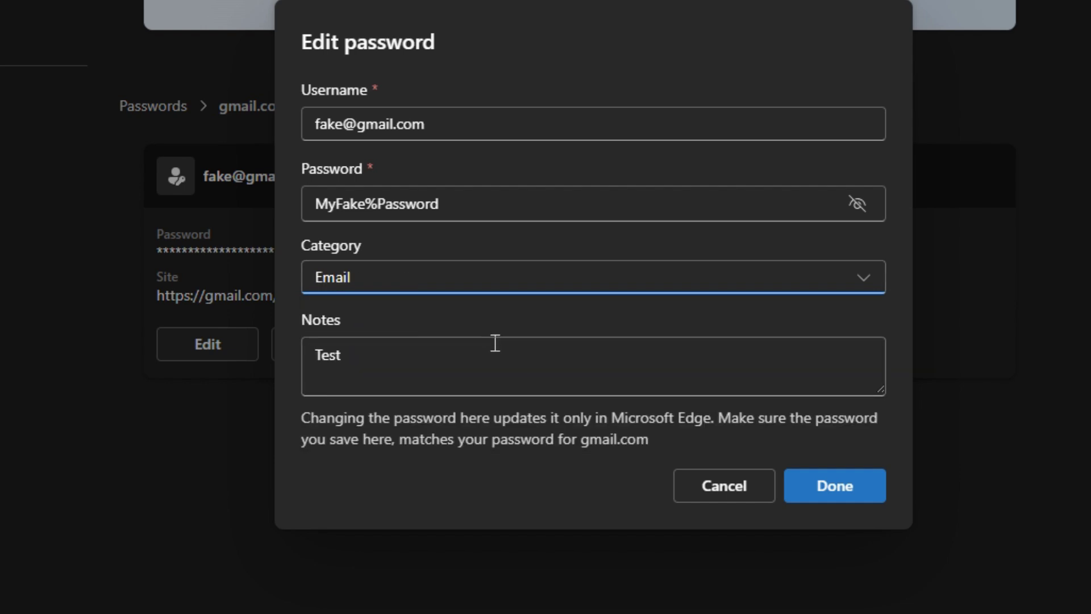
click(848, 488)
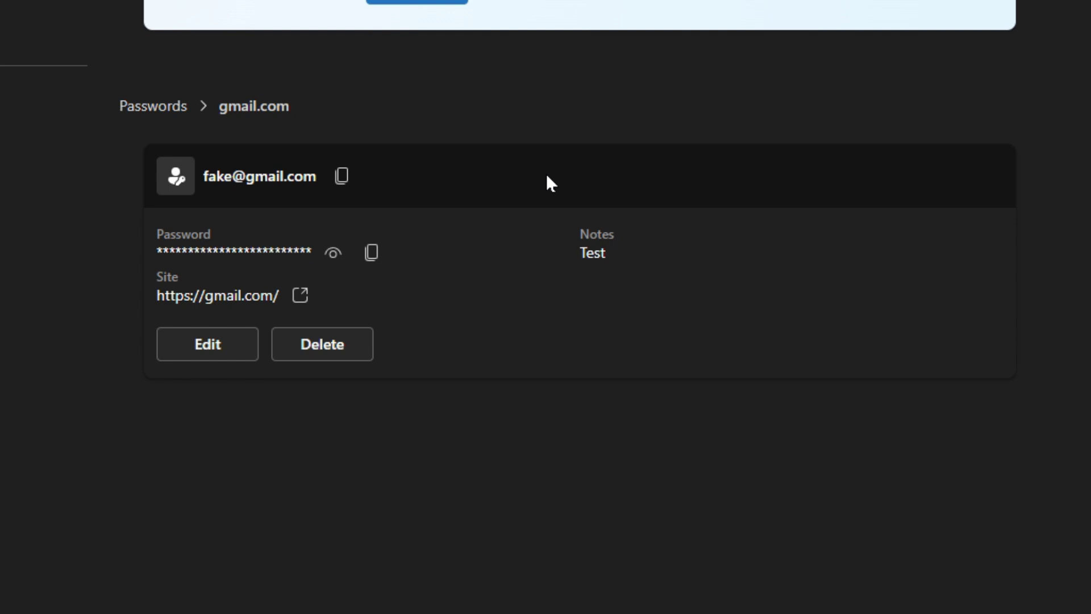
Open the saved microsoft.com login from the full list, check its password, and delete it
click(154, 106)
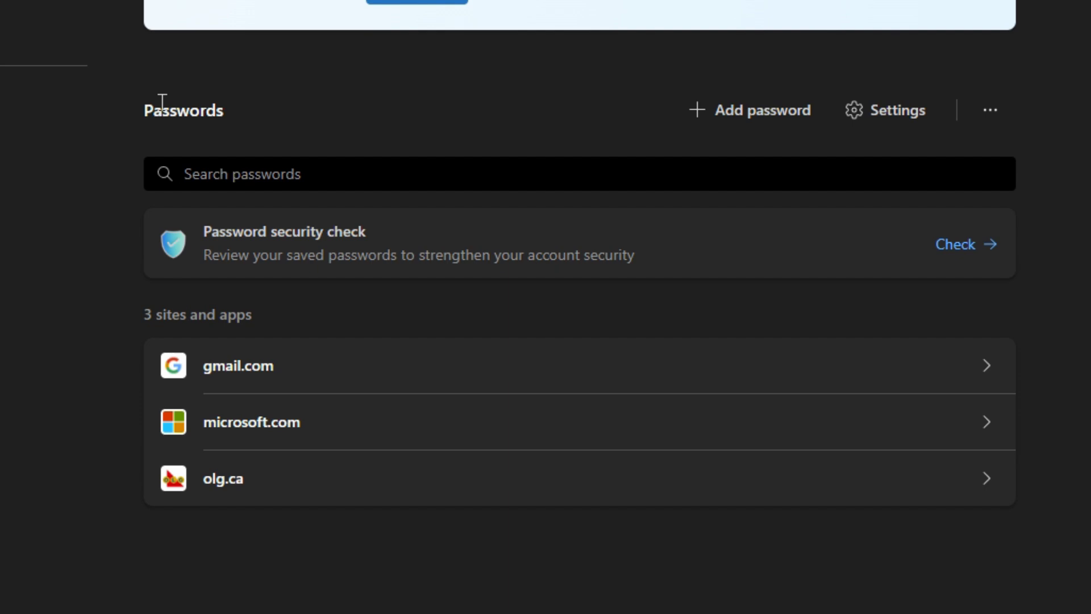
click(272, 420)
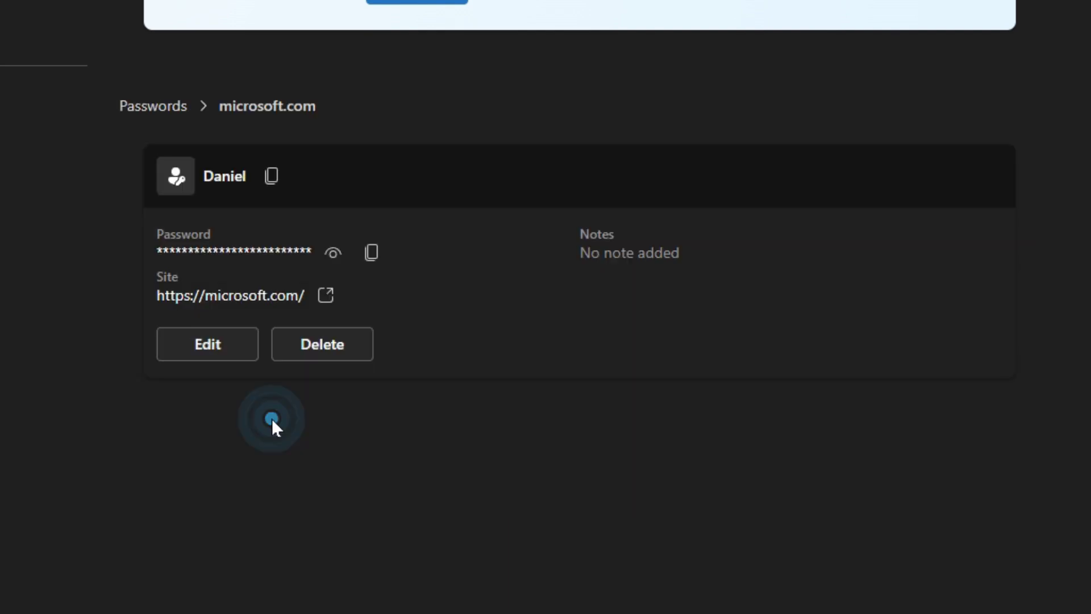
click(334, 262)
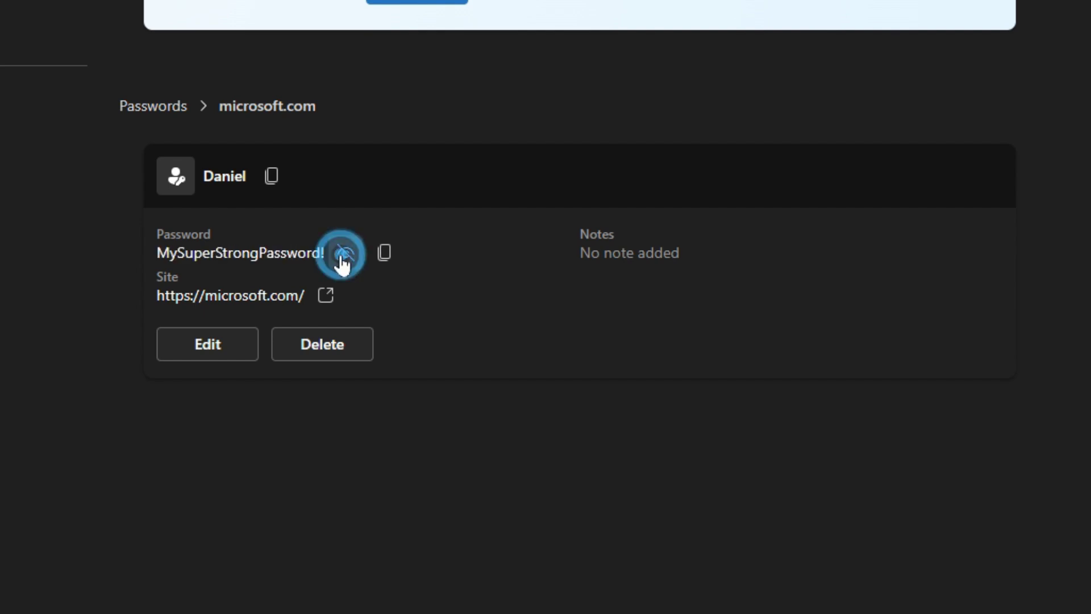
click(341, 260)
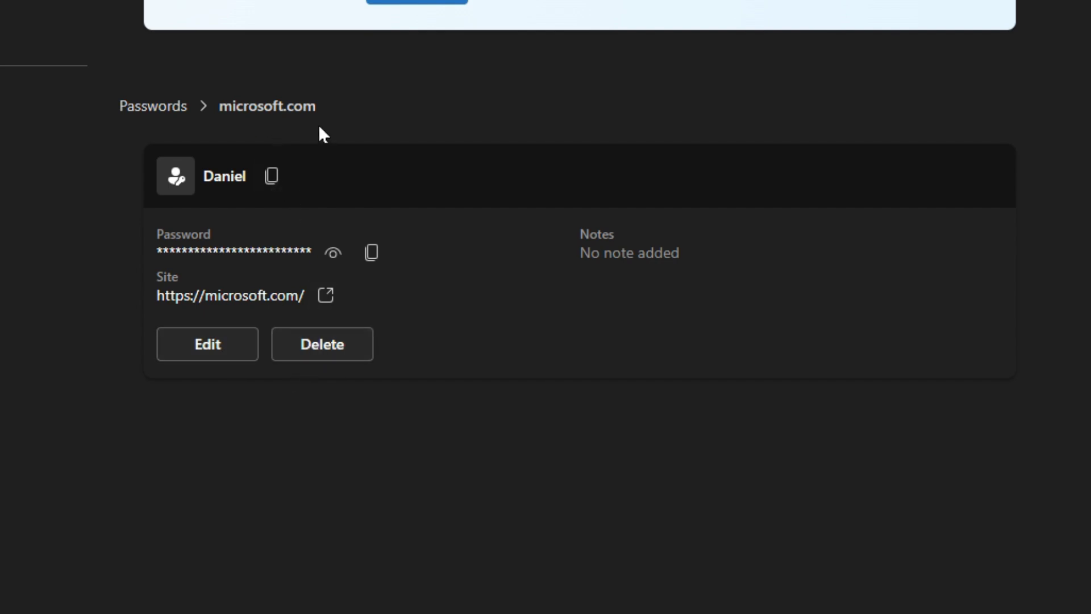
click(346, 358)
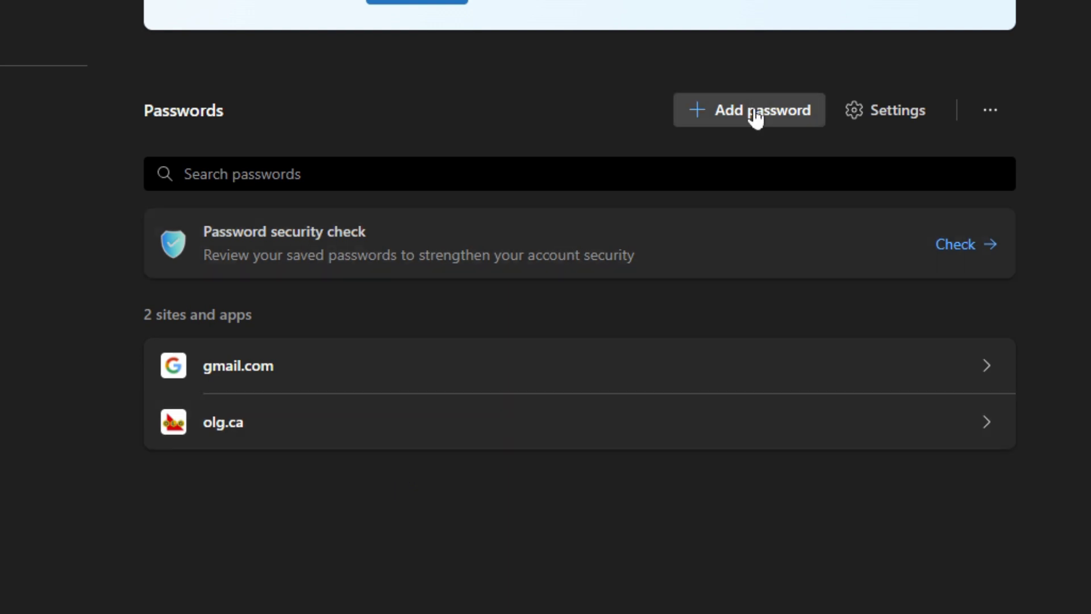
click(756, 117)
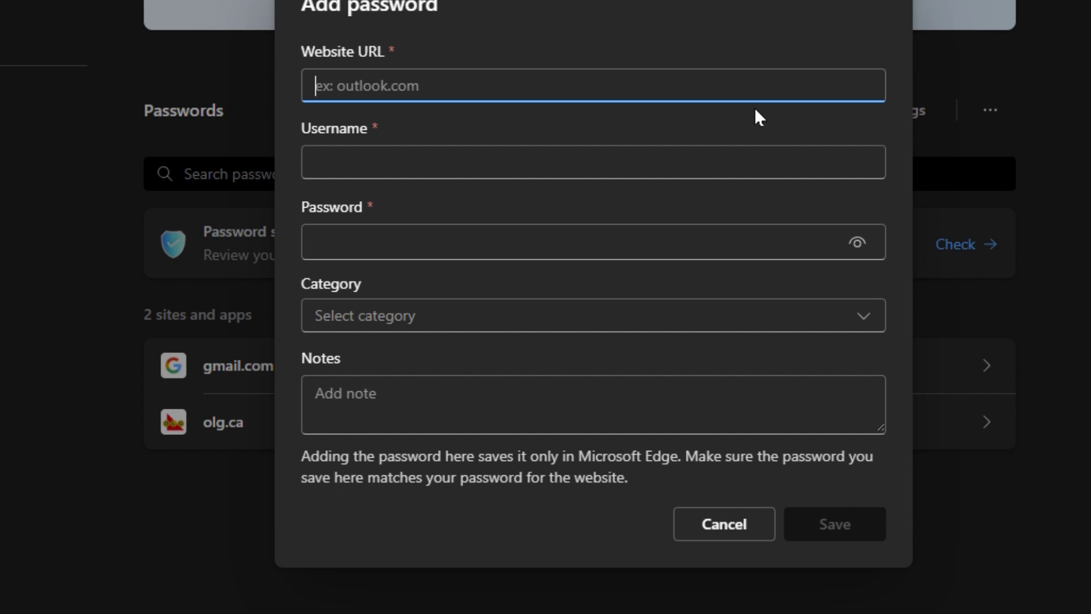
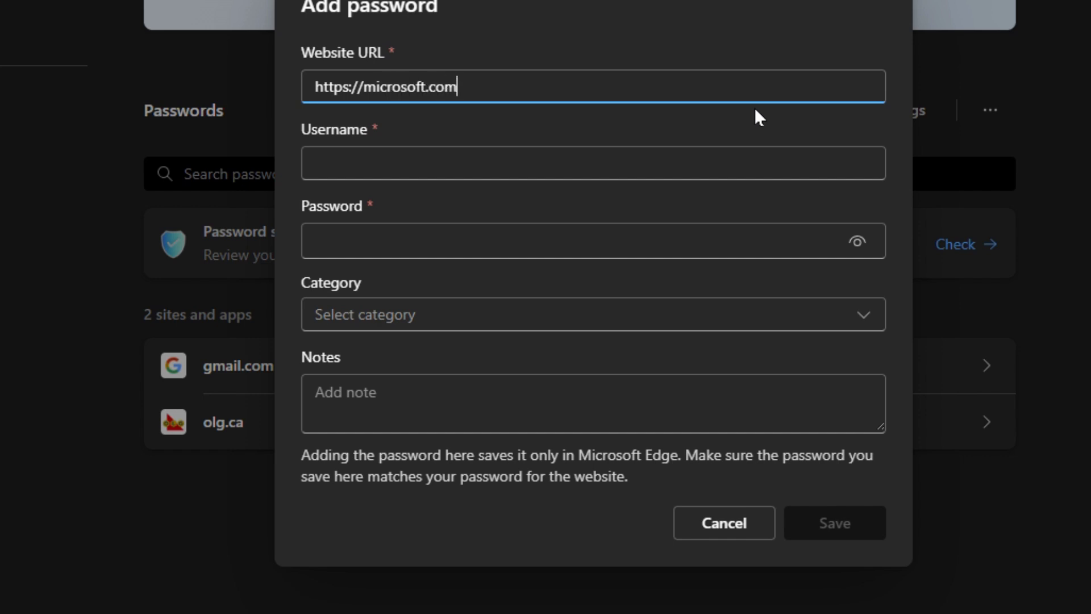
key(Tab)
key(Tab)
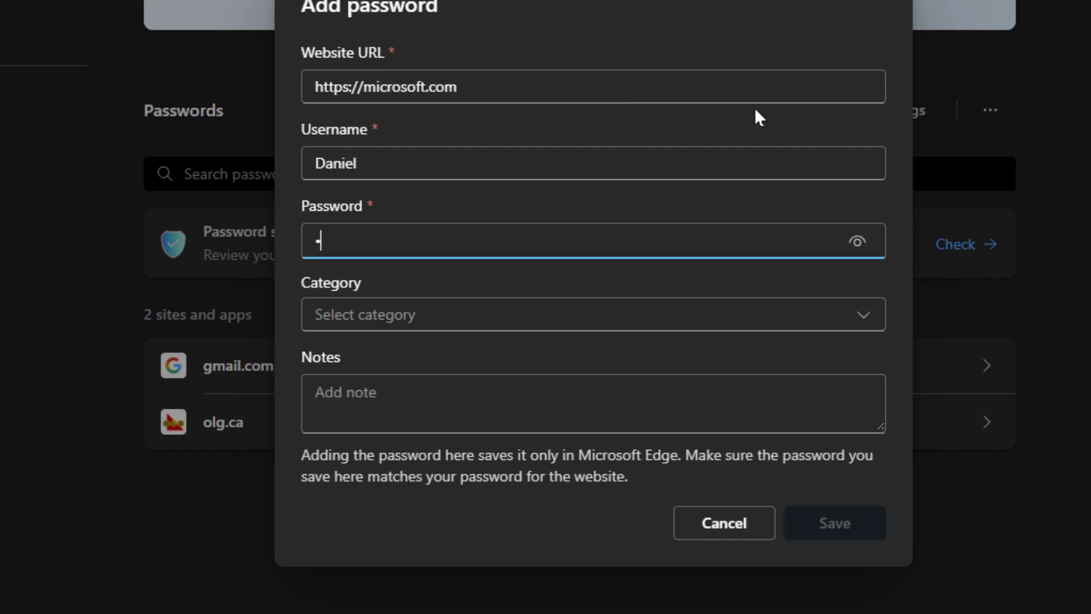
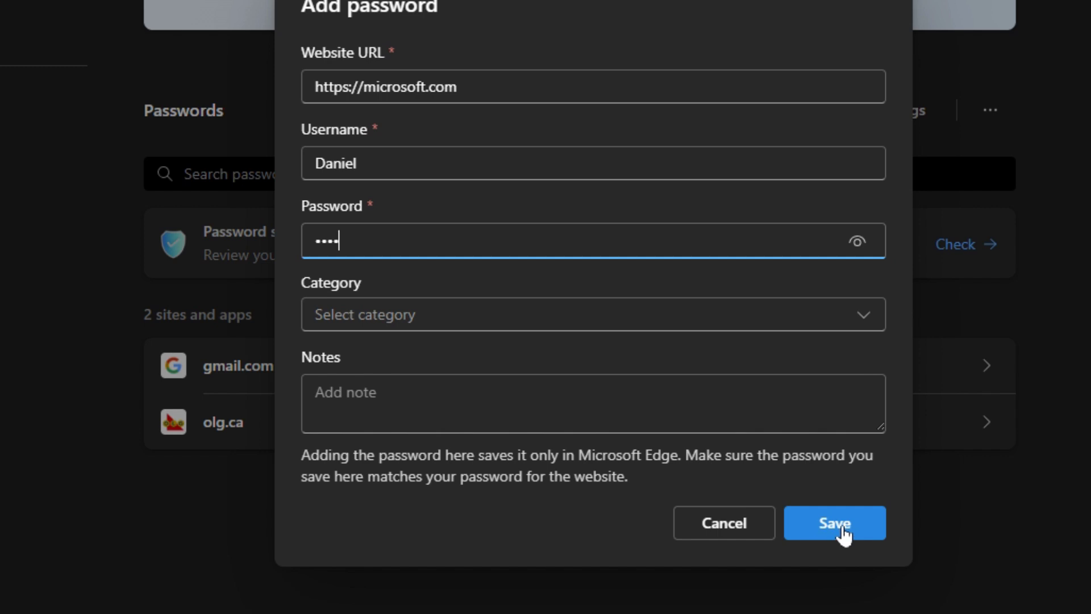
click(843, 532)
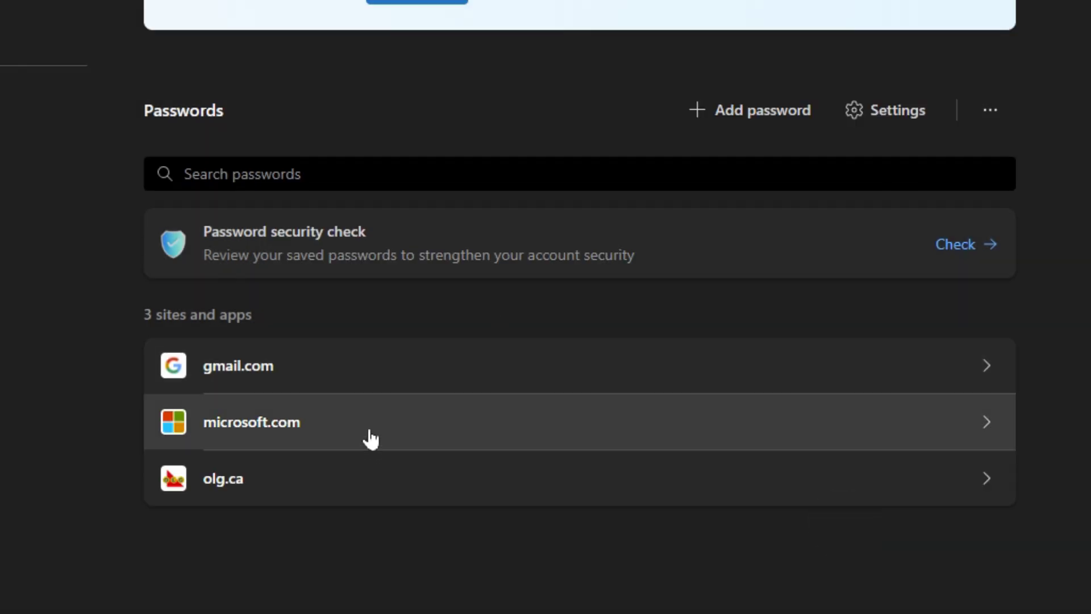